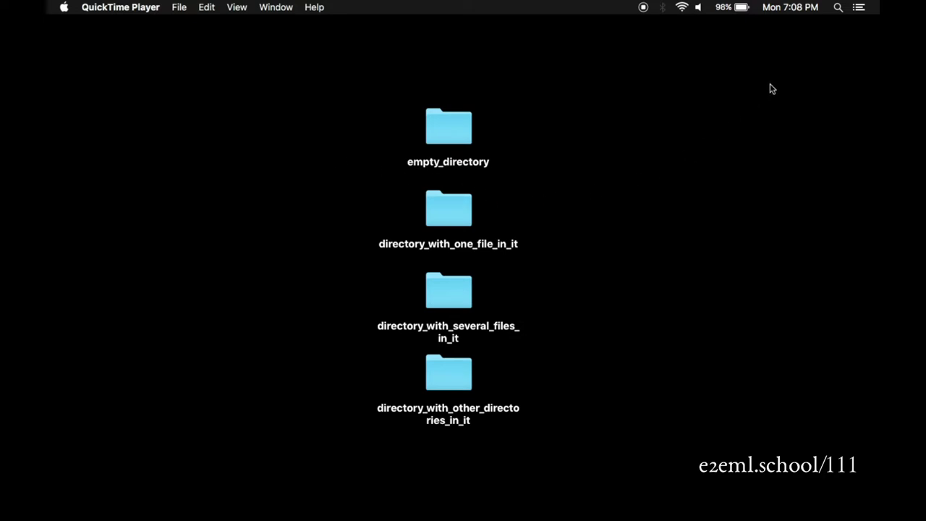
Step: Launch TextEdit from Spotlight and leave one line of scratch characters in a new document
click(838, 8)
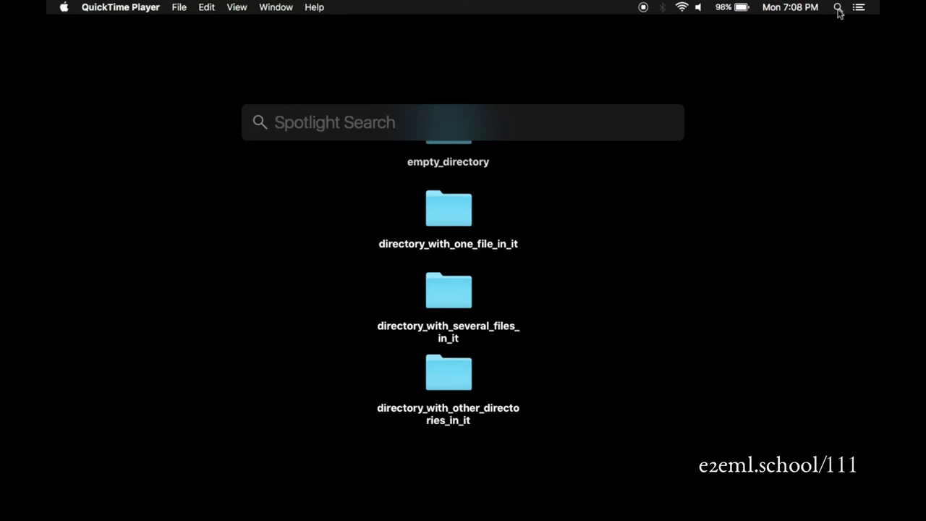
text(tex)
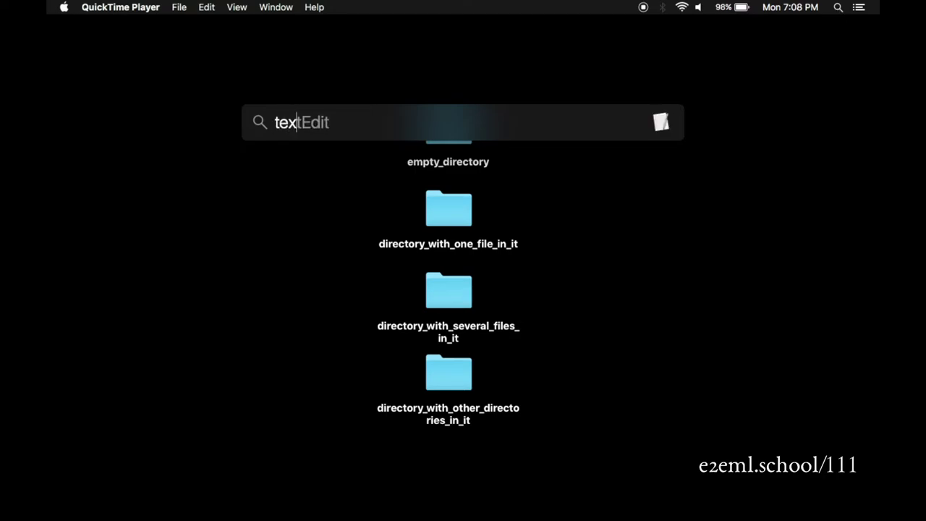
text(tedit)
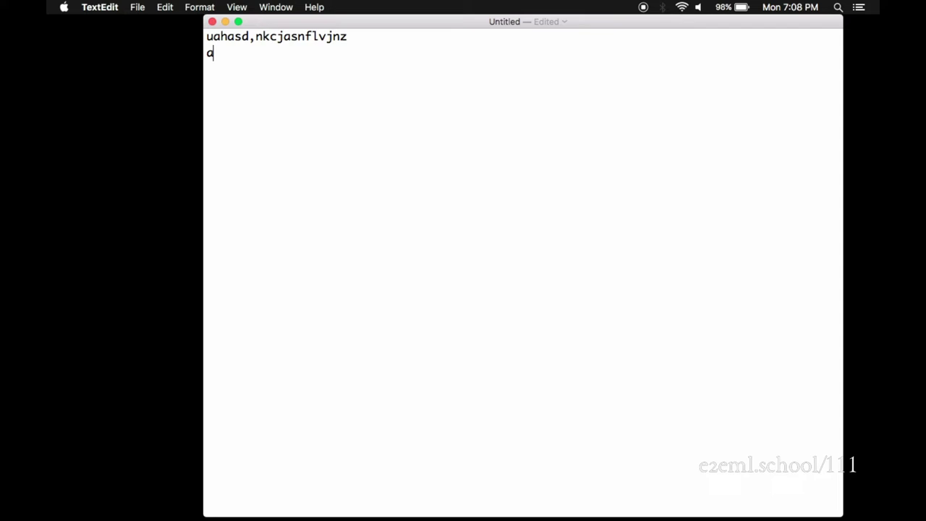
text(euhdskj)
key(Return)
key(Return)
key(Return)
text(aksdu.kajsdnv)
key(Return)
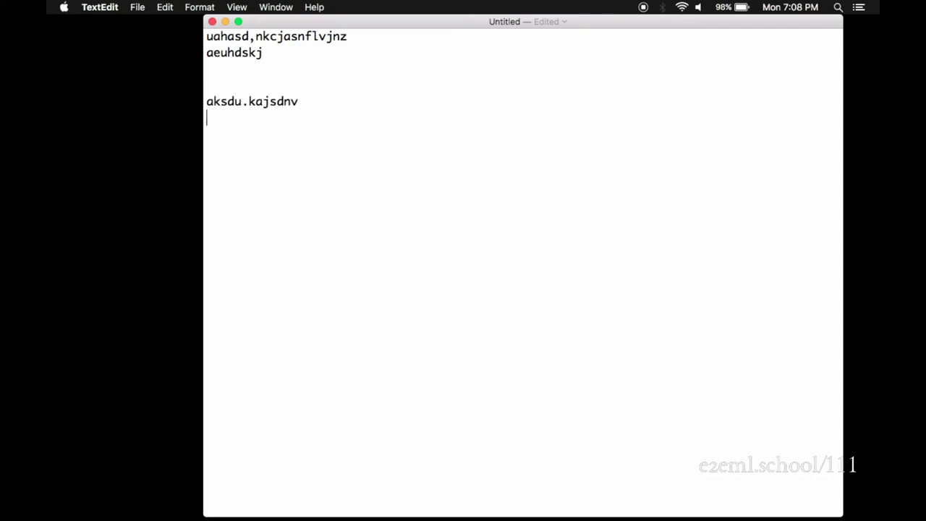
text(asdj)
key(BackSpace)
key(BackSpace)
key(BackSpace)
key(BackSpace)
key(BackSpace)
key(BackSpace)
key(BackSpace)
key(BackSpace)
key(BackSpace)
key(BackSpace)
key(BackSpace)
key(BackSpace)
key(BackSpace)
key(BackSpace)
key(BackSpace)
key(BackSpace)
key(BackSpace)
key(BackSpace)
key(BackSpace)
key(BackSpace)
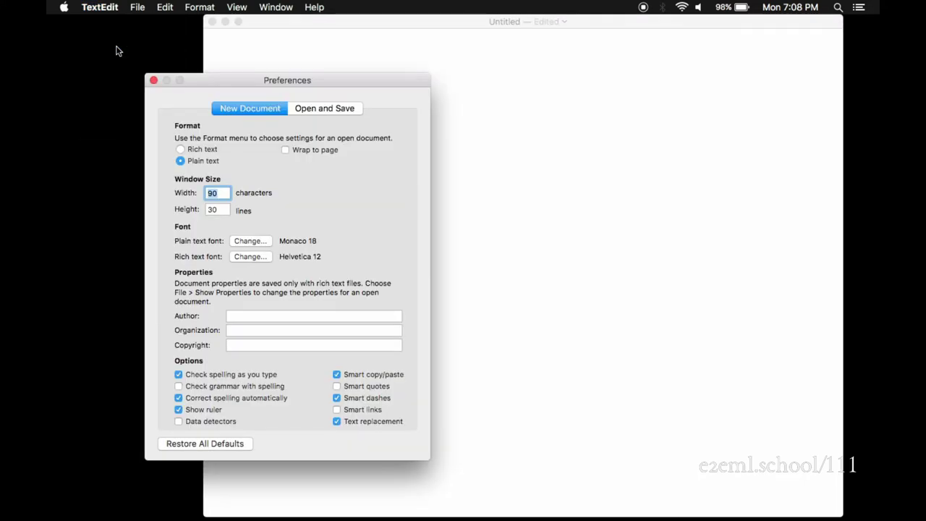
Step: Set new documents to Plain text and turn off smart copy/paste, quotes, dashes and text replacement
click(180, 151)
click(181, 162)
click(337, 375)
click(337, 376)
click(336, 376)
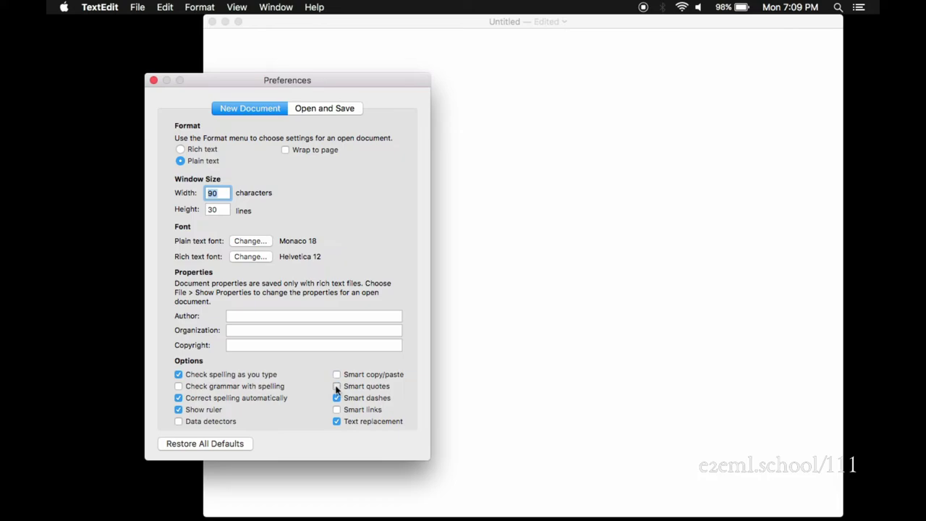
click(336, 386)
click(337, 386)
click(337, 398)
click(337, 422)
Step: Turn off spelling correction, data detectors, the ruler and check spelling while typing
click(179, 398)
click(178, 421)
click(179, 421)
click(179, 410)
click(180, 375)
Step: Try the Fixed Width font families, then keep Monaco 18 as the plain-text font
click(243, 246)
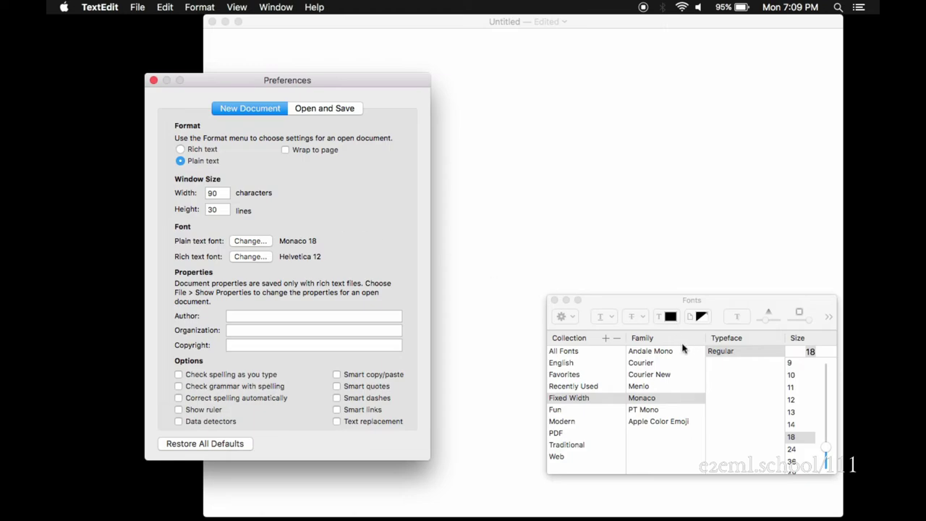
double_click(578, 399)
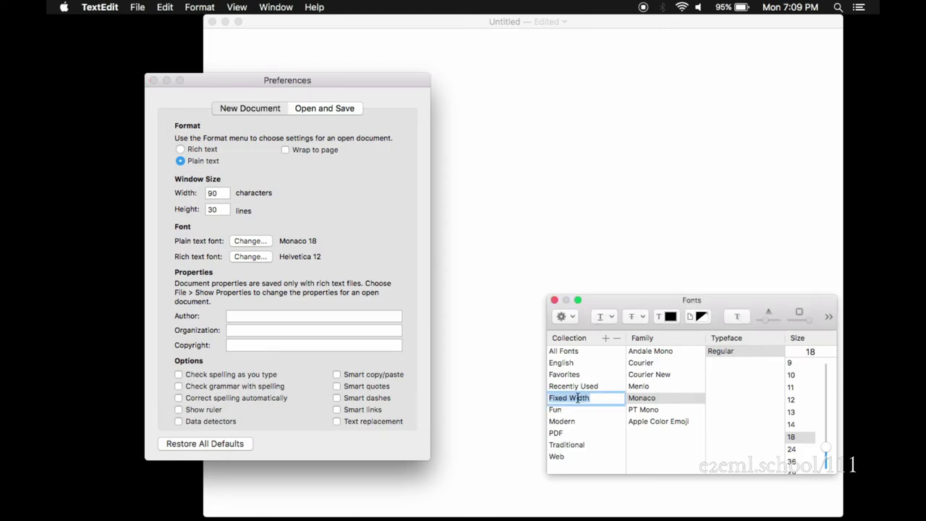
click(642, 353)
click(641, 364)
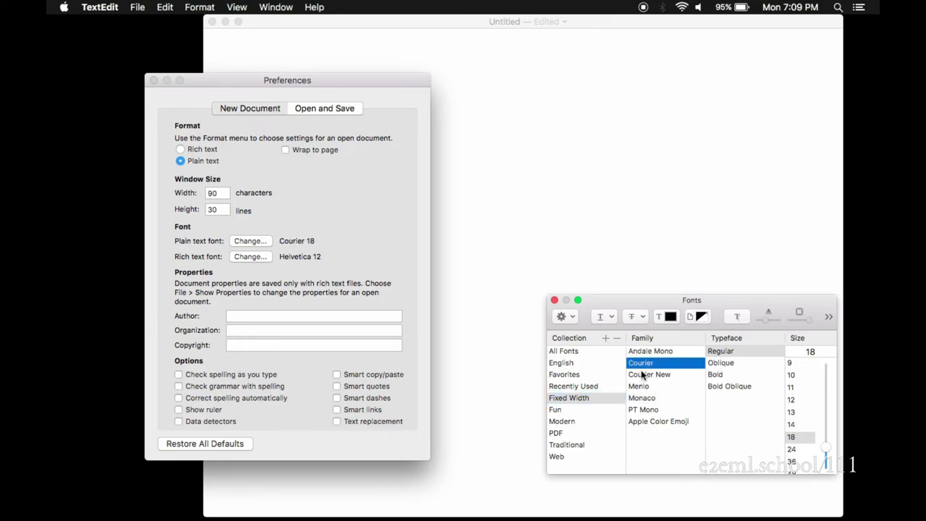
click(642, 375)
click(642, 389)
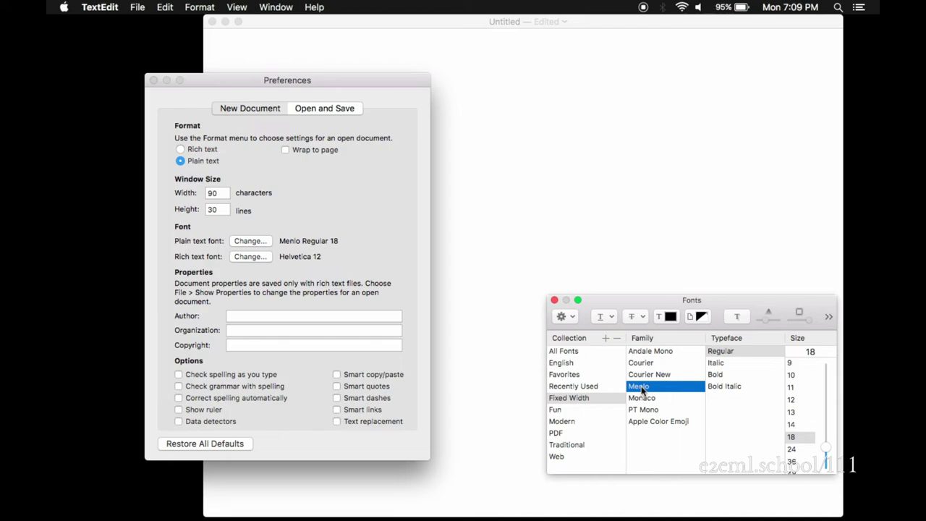
click(642, 399)
click(642, 412)
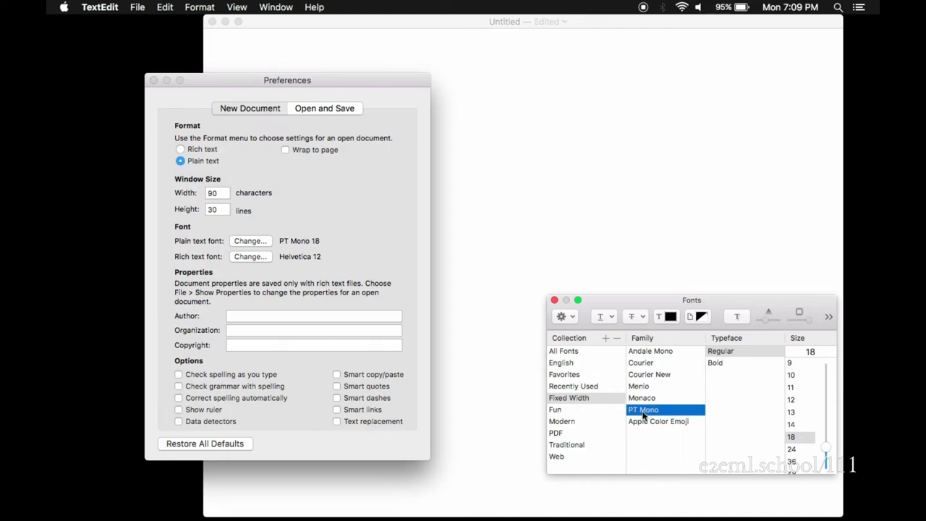
click(646, 423)
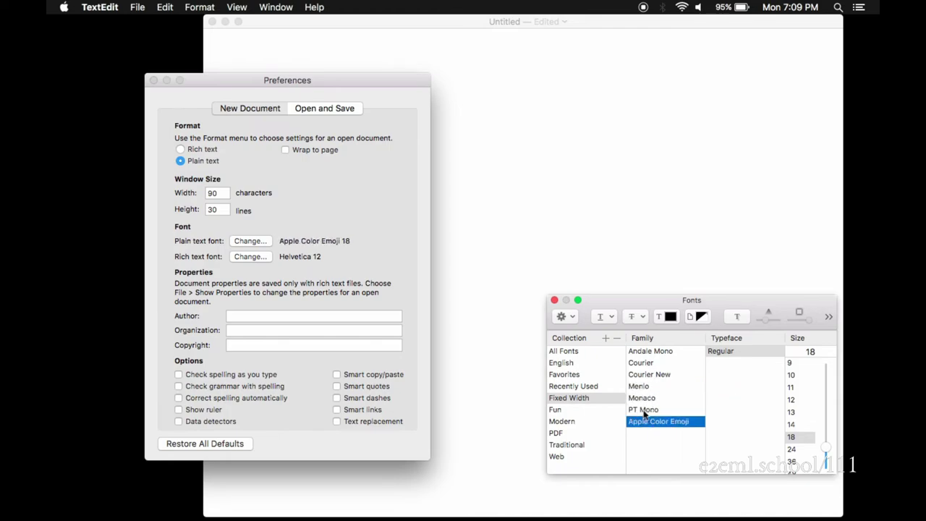
click(642, 398)
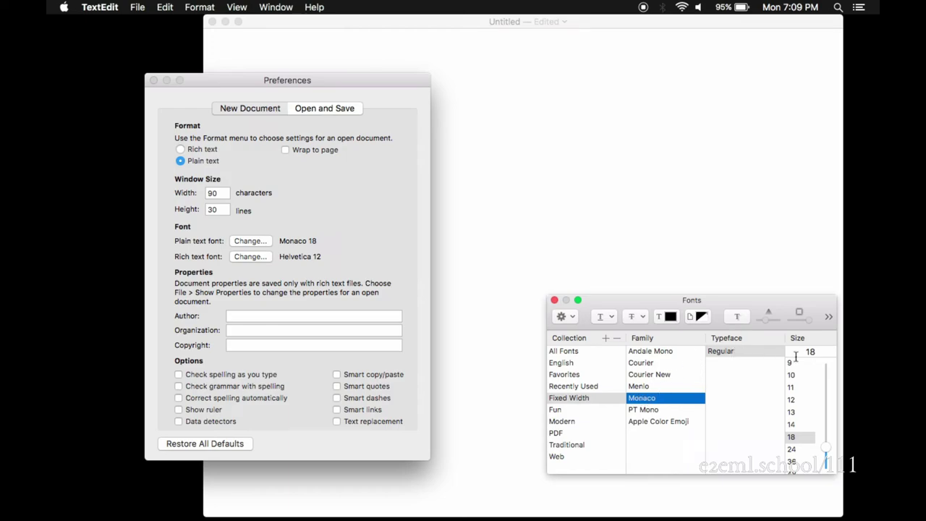
mouse_move(826, 454)
mouse_down()
mouse_move(826, 376)
mouse_move(831, 469)
mouse_move(824, 453)
mouse_up()
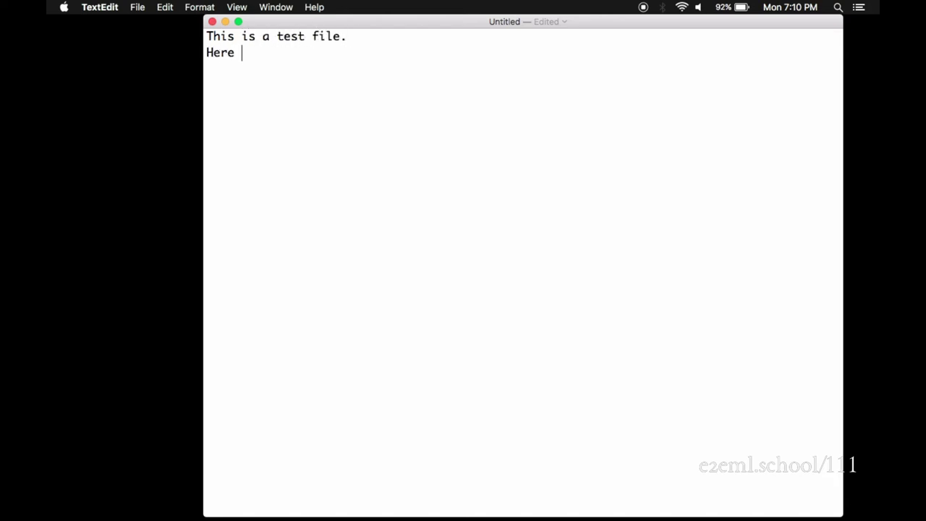
Step: Type 'Here is some text.', 'And a few empty lines', 'and some numbers', '23984u23' and 'Hello!' on separate lines
text( text.)
key(Return)
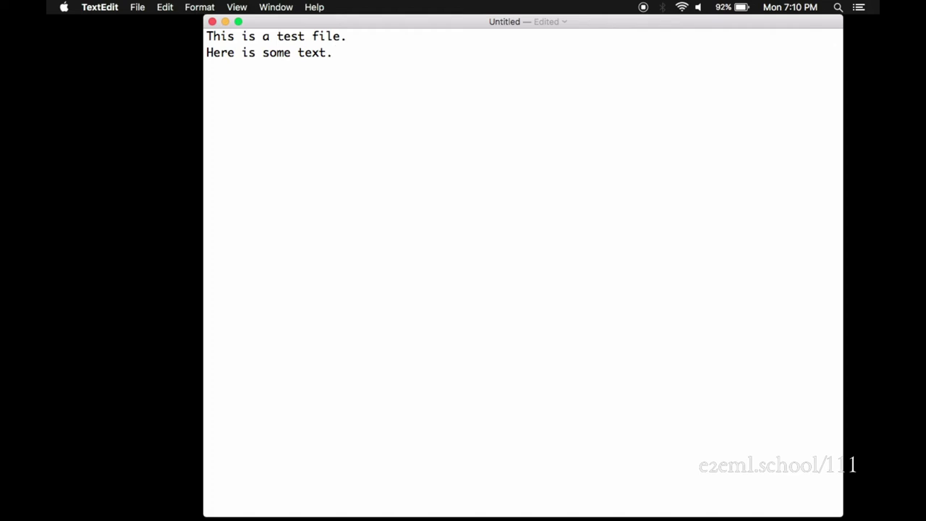
text(And a few empty lines)
key(Return)
key(Return)
key(Return)
text(an)
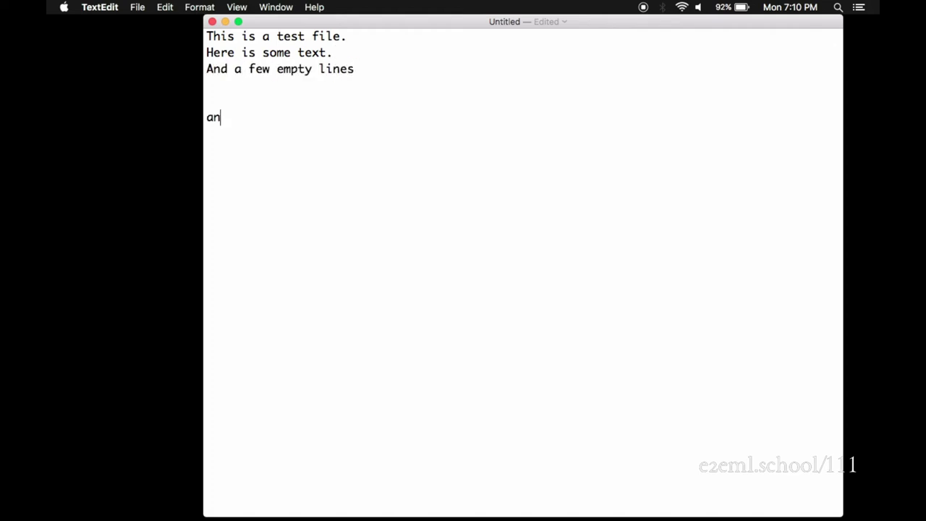
text(d some numbers)
key(Return)
text(23984u23)
key(Return)
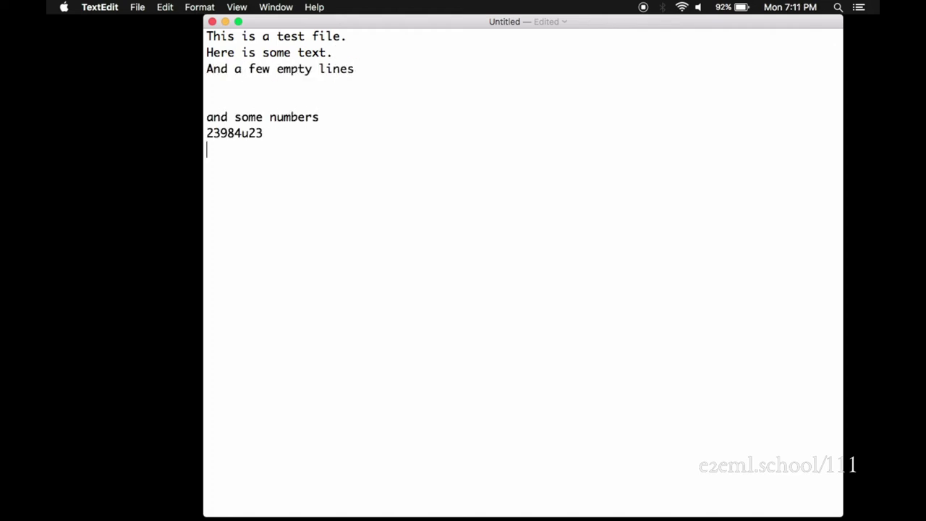
key(Return)
text(Hello!)
key(Return)
Step: Save the document as a_text_file.txt in Desktop/directory_with_several_files_in_it/a_directory_we_created
click(140, 8)
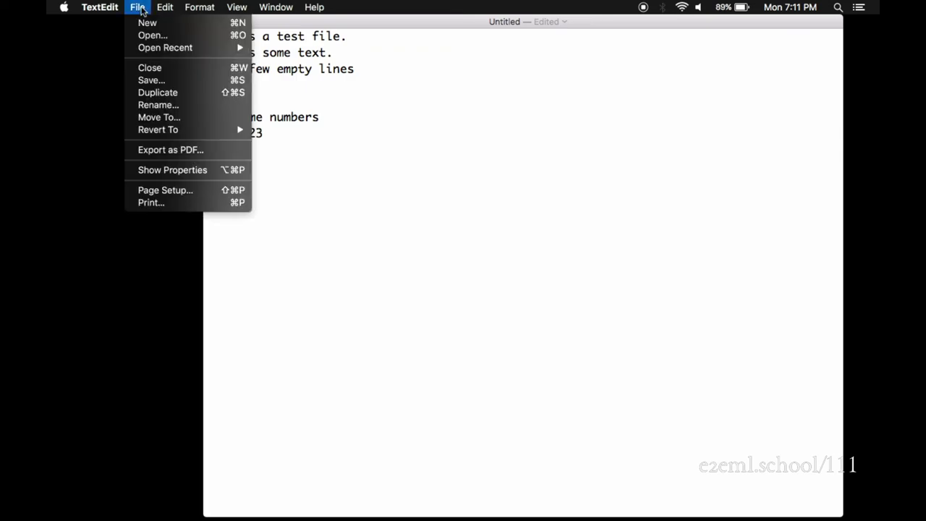
click(153, 81)
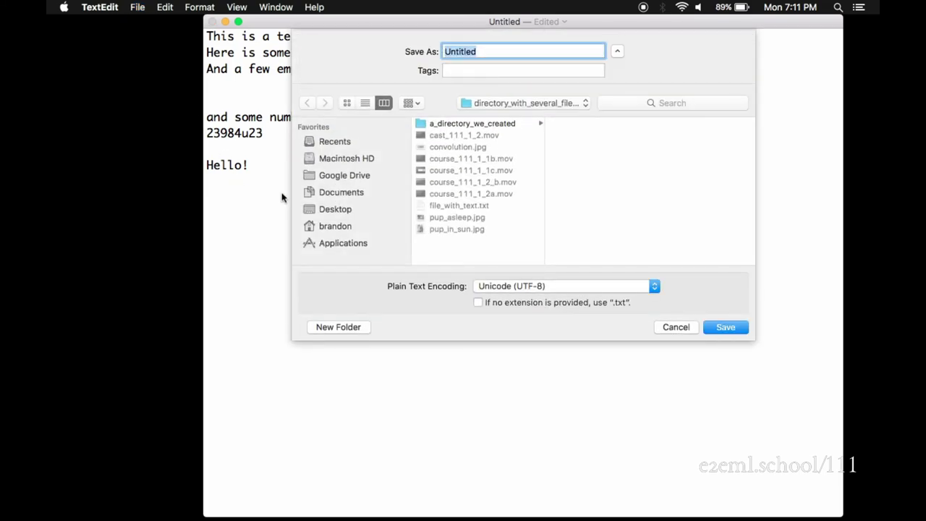
click(326, 209)
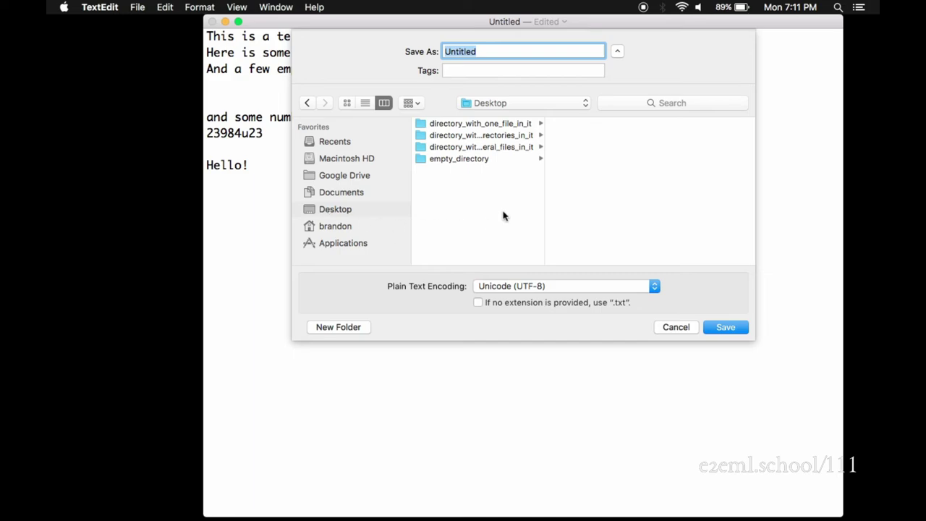
click(509, 148)
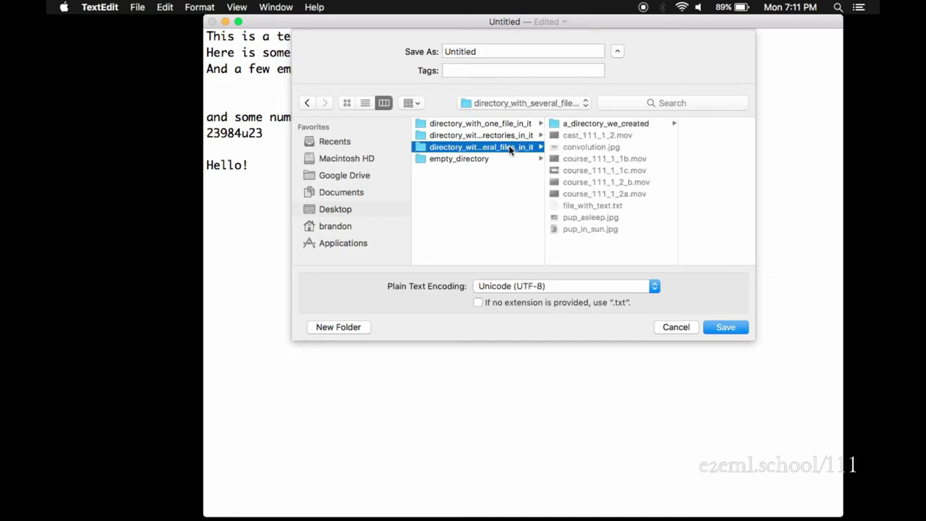
click(595, 124)
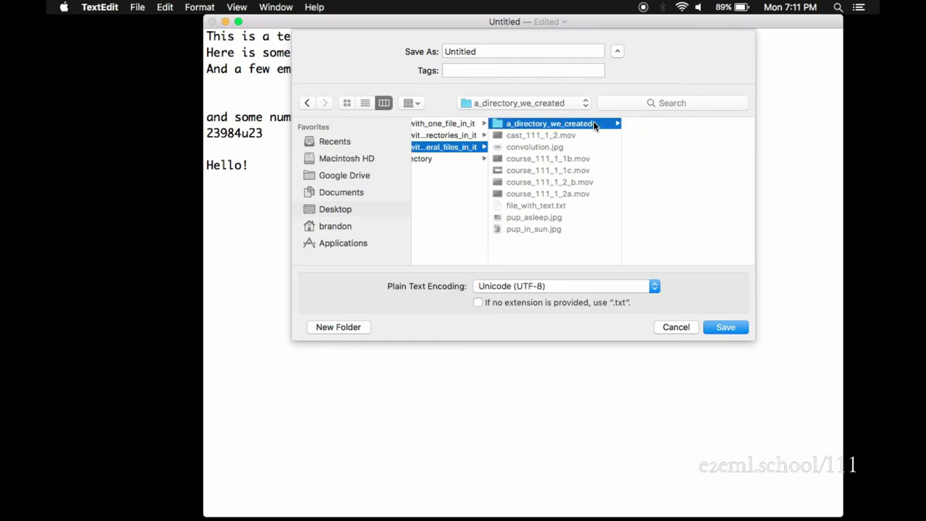
double_click(477, 51)
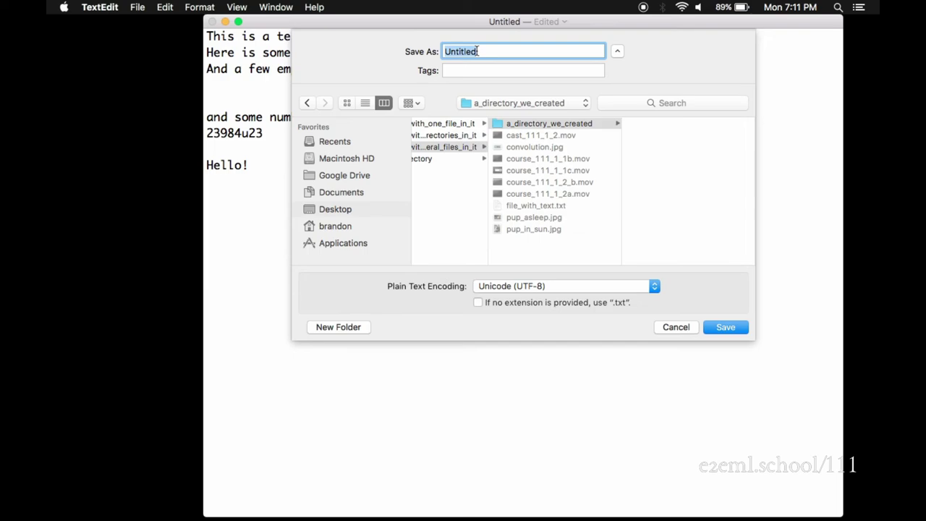
text(a_text_file.txt)
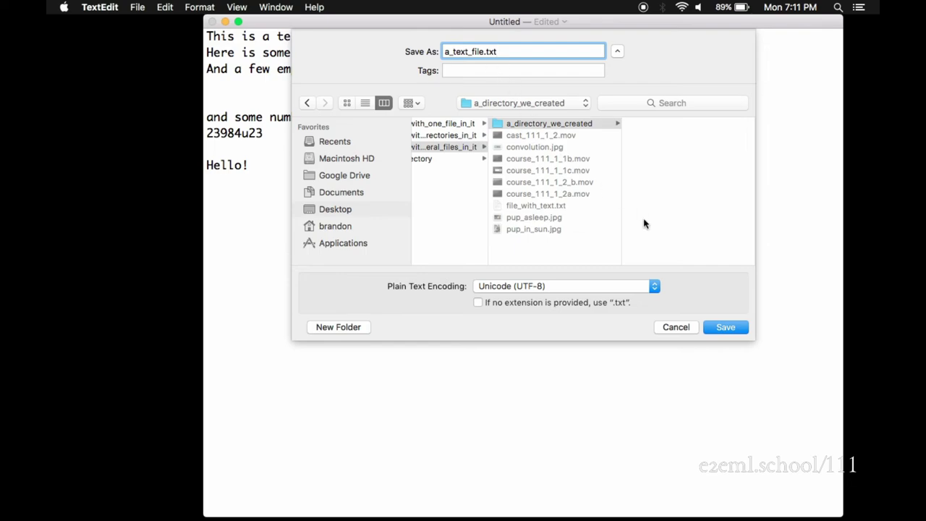
click(723, 329)
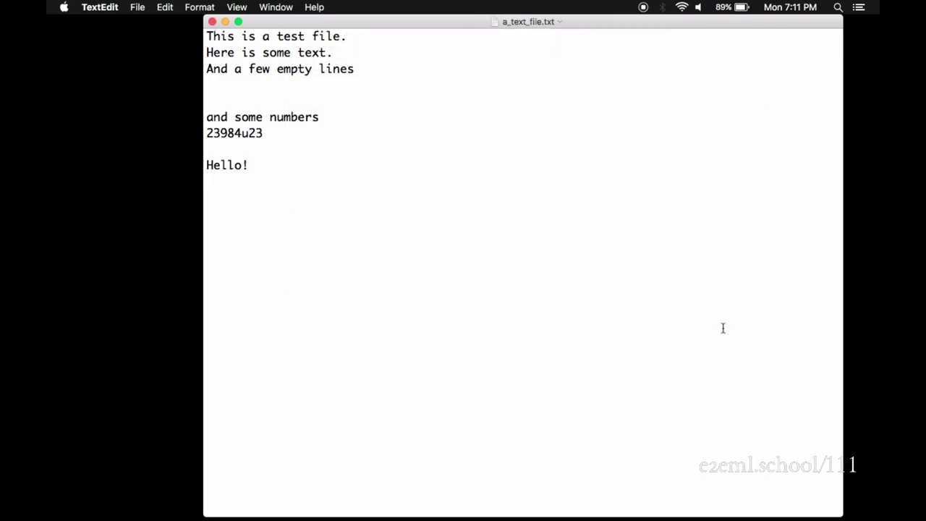
Step: Close the saved TextEdit document and launch Terminal from Spotlight
click(137, 9)
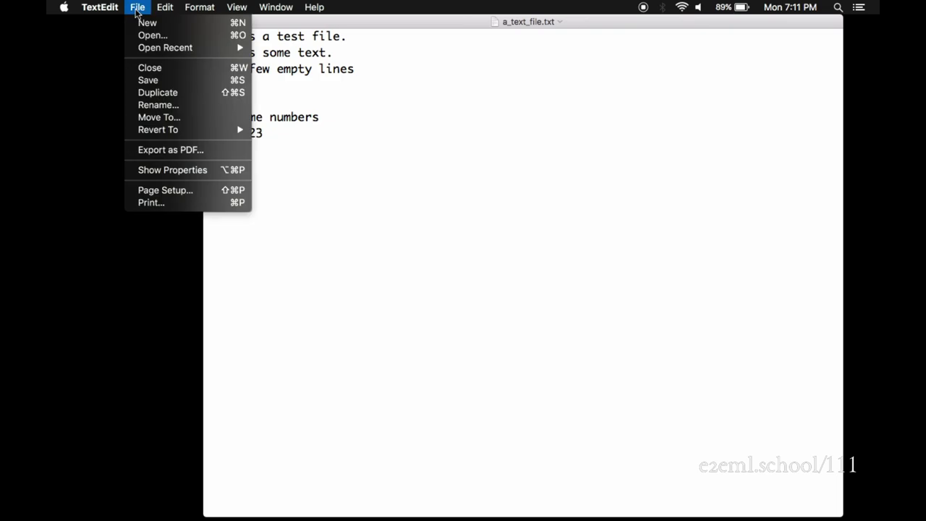
click(149, 68)
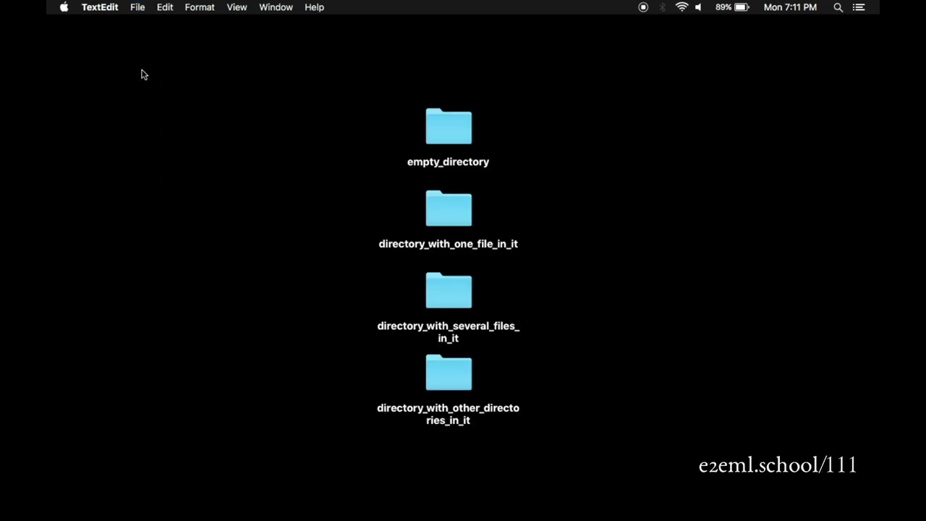
click(838, 7)
text(termin)
key(Return)
Step: List the home folder and the Desktop, then cd into directory_with_several_files_in_it and list it
text(ls)
key(Return)
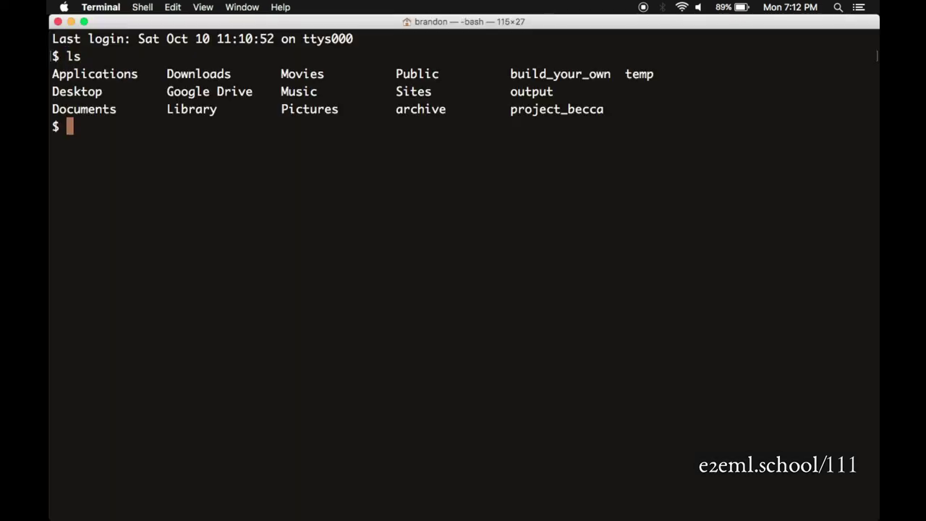
text(cd Desktop)
key(Return)
text(ls)
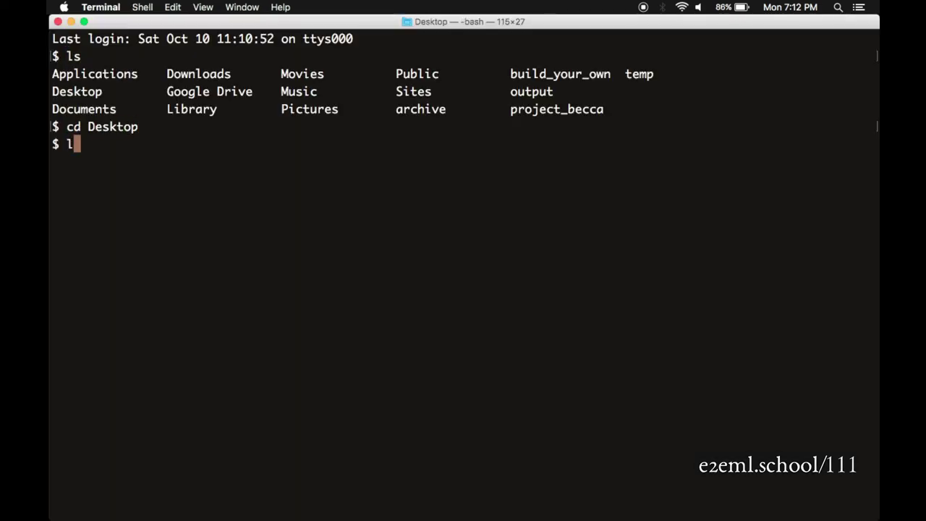
key(Return)
text(cd d)
key(Tab)
text(s)
key(Tab)
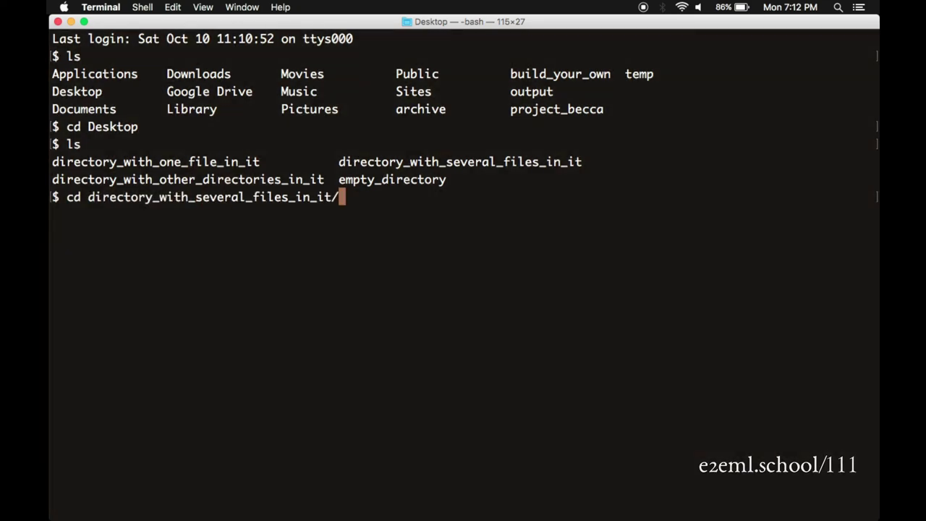
key(Return)
text(ls)
key(Return)
Step: Move into a_directory_we_created and run ls -l, showing a_text_file.txt at 98 bytes
text(cd)
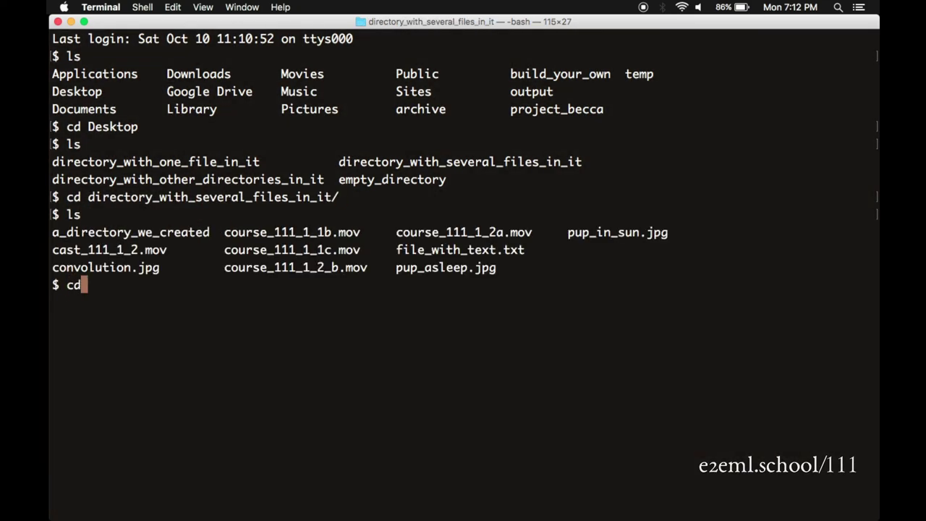
text( a_)
key(Tab)
key(Return)
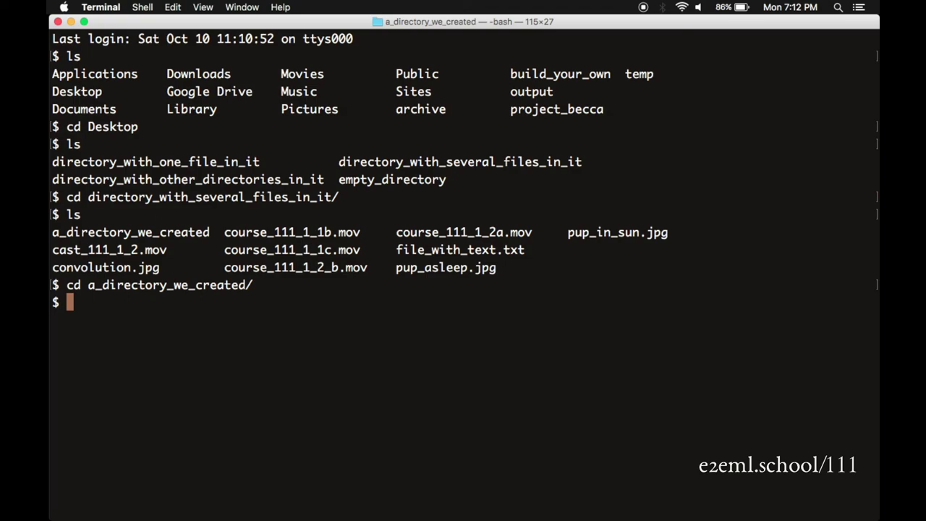
text(ls)
key(Return)
text(ls -l)
key(Return)
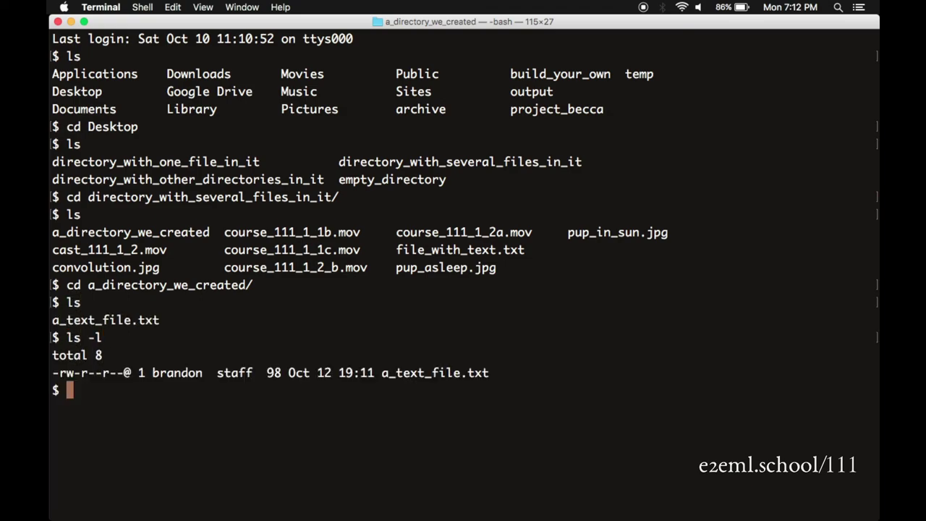
double_click(276, 372)
click(301, 326)
Step: Run cat a_text_file.txt and select the printed lines down to 'Hello!'
text(cat a_text_file.txt)
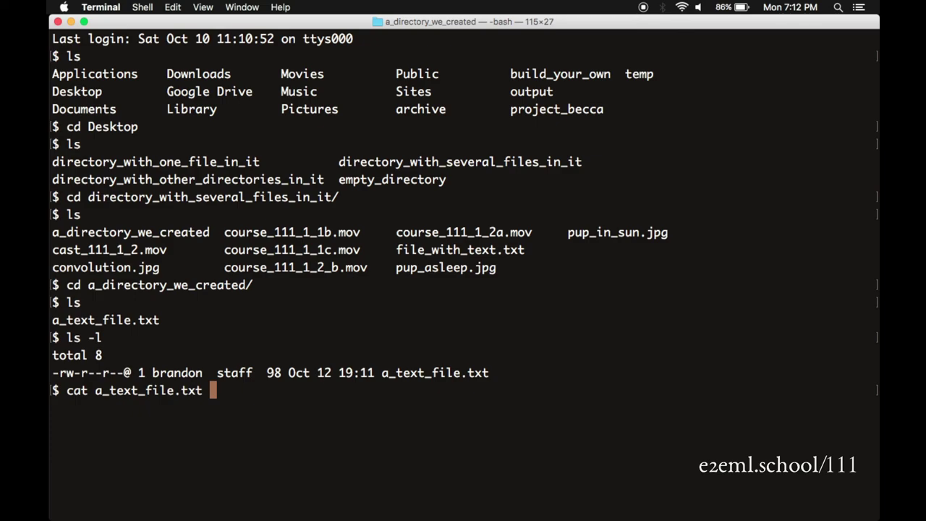
key(Return)
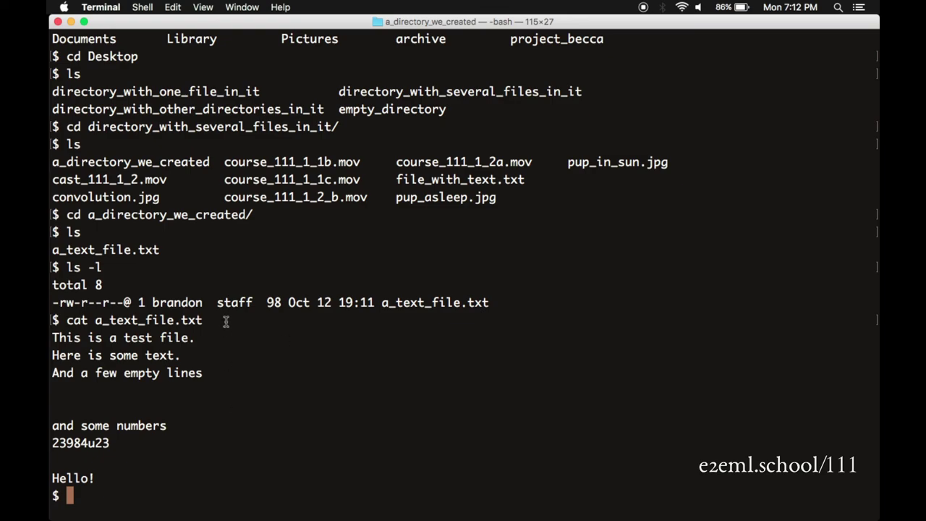
drag(227, 333, 241, 475)
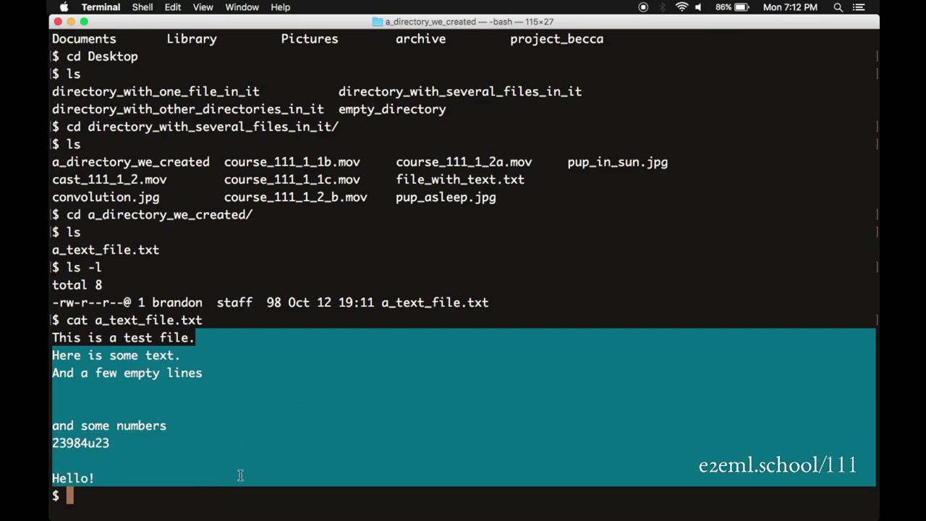